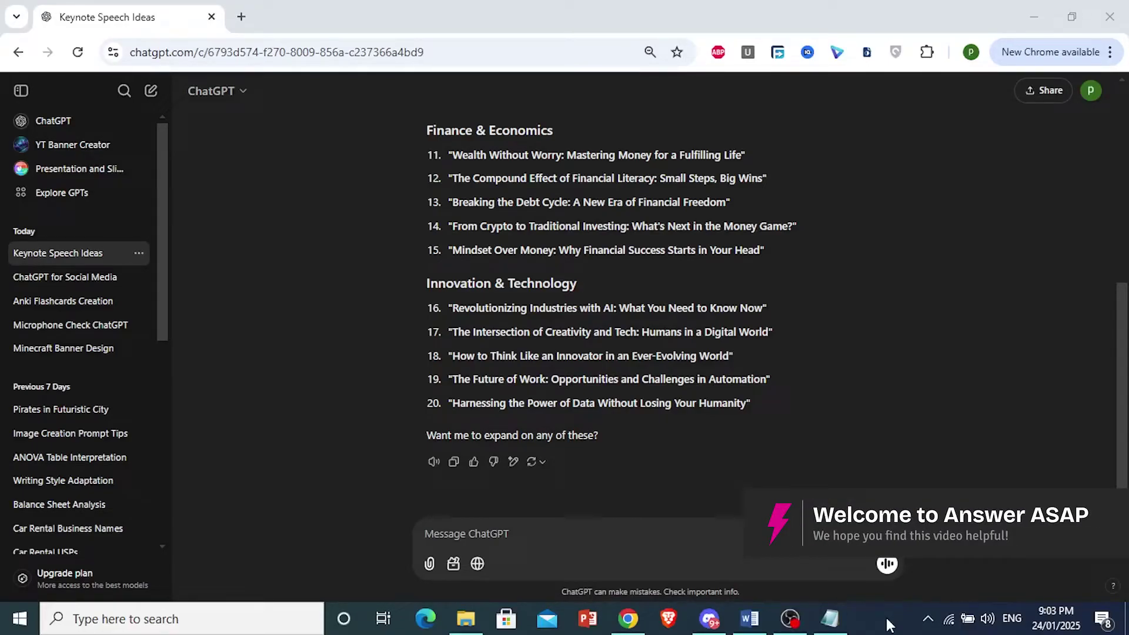
# Step: Check the saved keynote prompt in Notepad, then return to the ChatGPT topic list
pyautogui.scroll(2, 899, 489)
pyautogui.scroll(5, 900, 489)
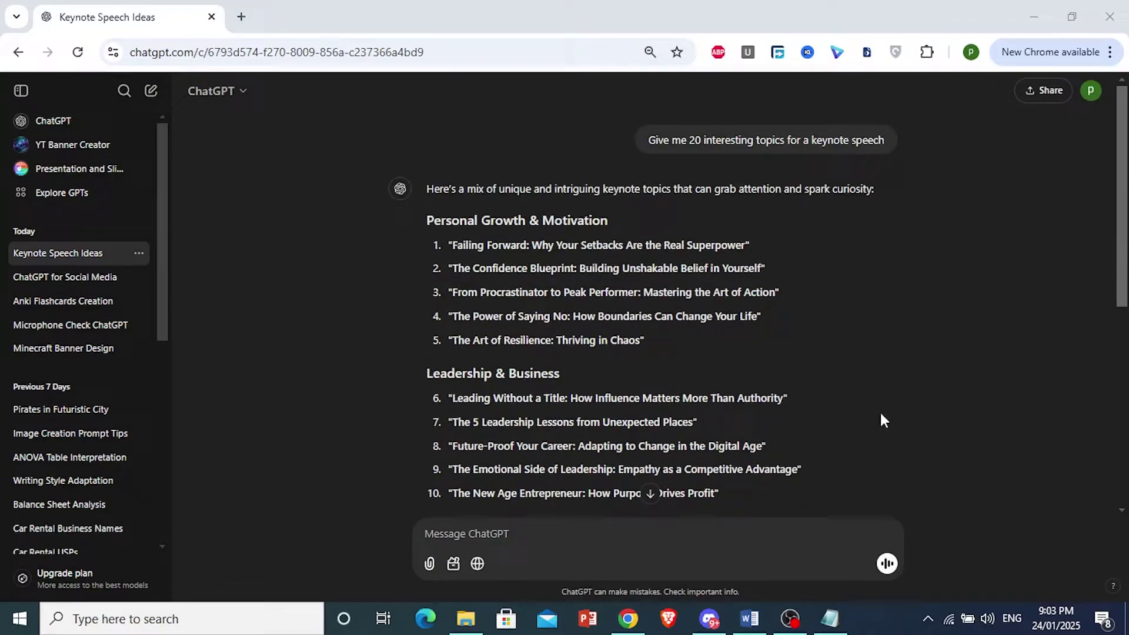
pyautogui.click(830, 618)
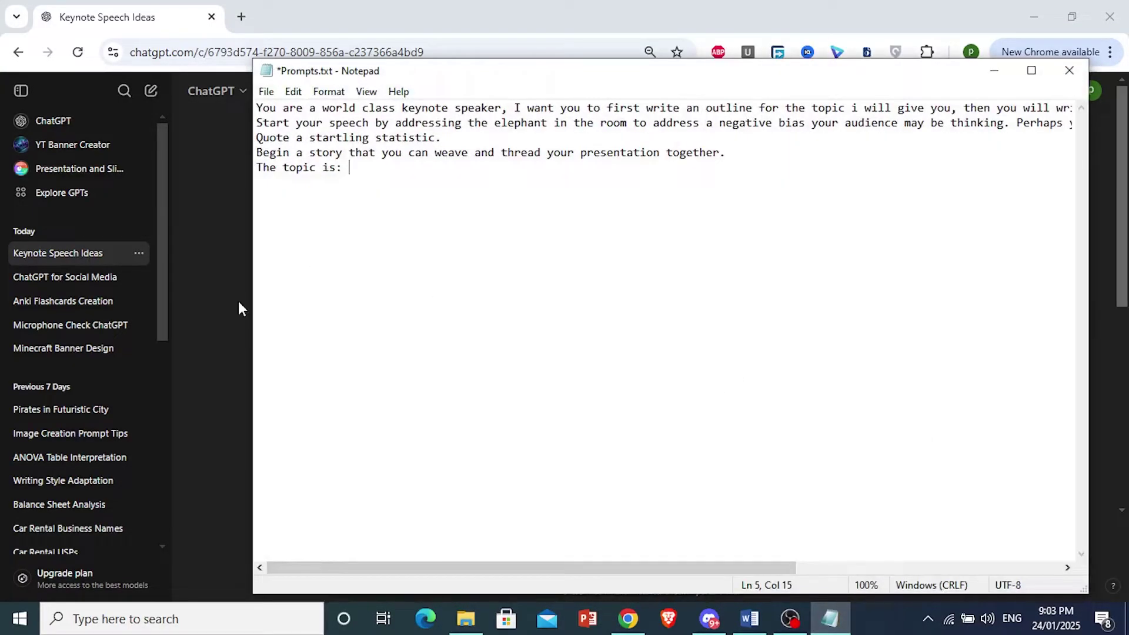
pyautogui.click(234, 304)
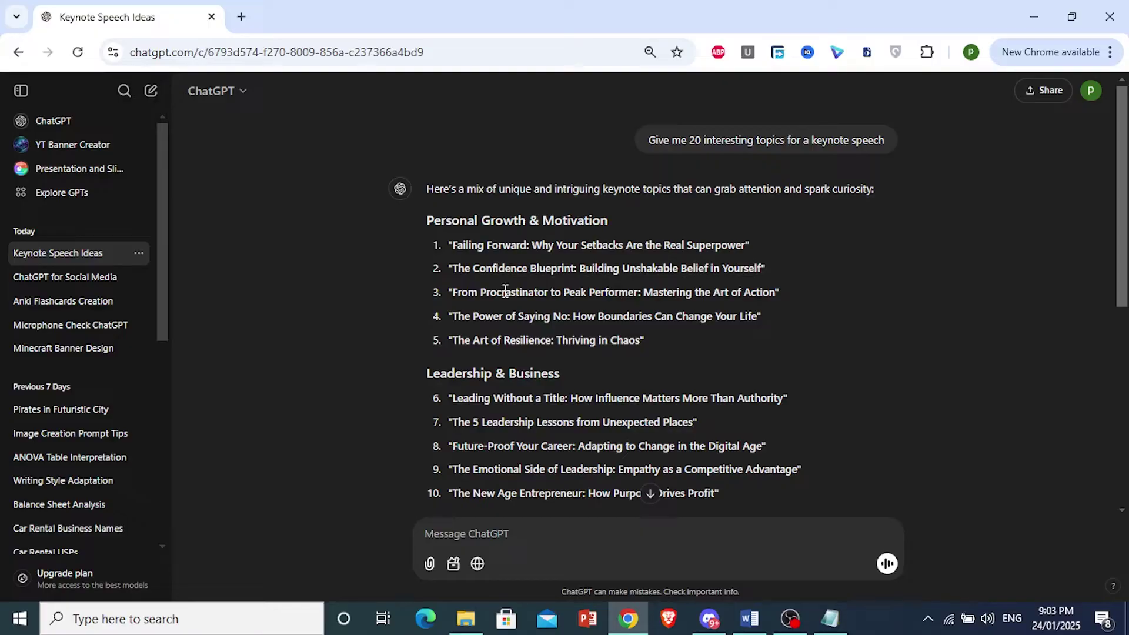
# Step: Select topic 12's title, 'The Compound Effect of Financial Literacy: Small Steps, Big Wins', under Finance & Economics
pyautogui.scroll(-4, 615, 211)
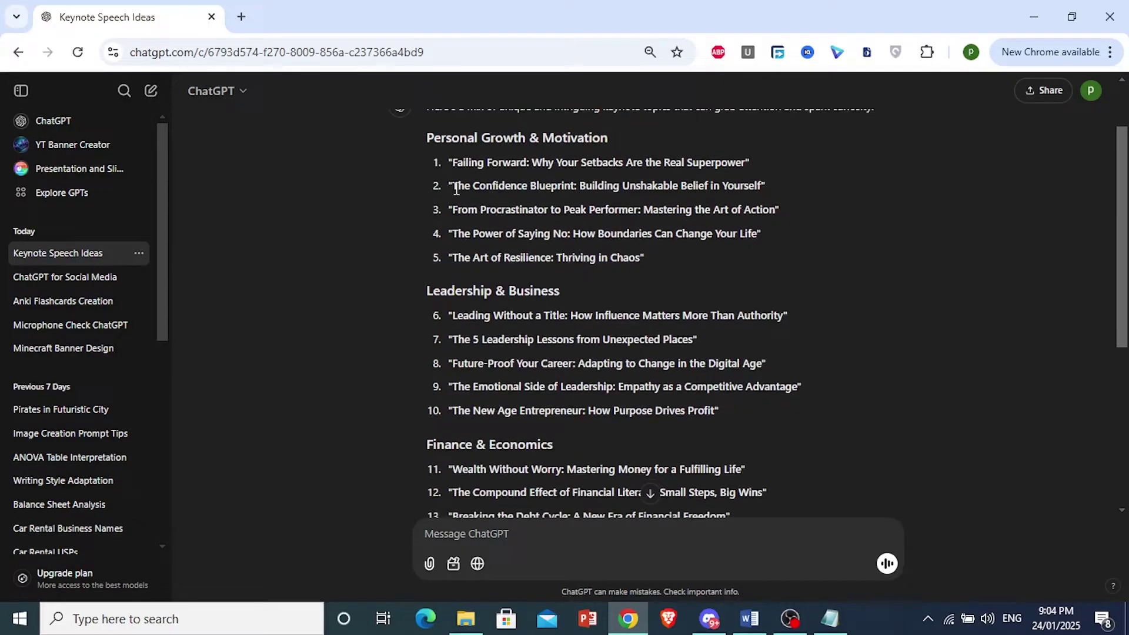
pyautogui.scroll(-1, 464, 257)
pyautogui.scroll(5, 504, 308)
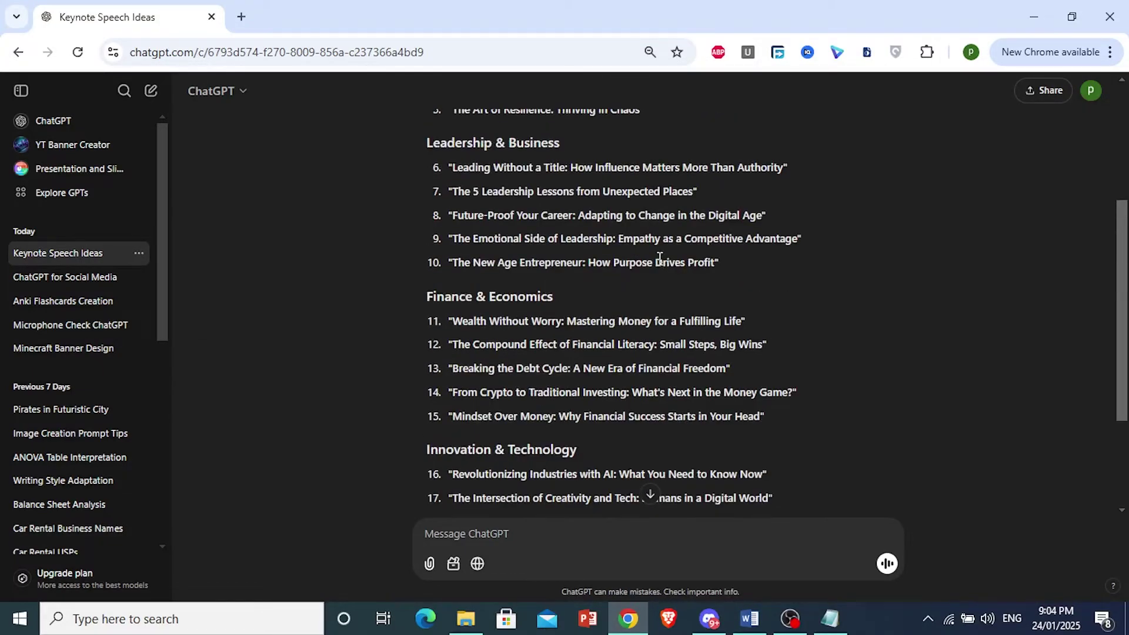
pyautogui.scroll(-4, 579, 316)
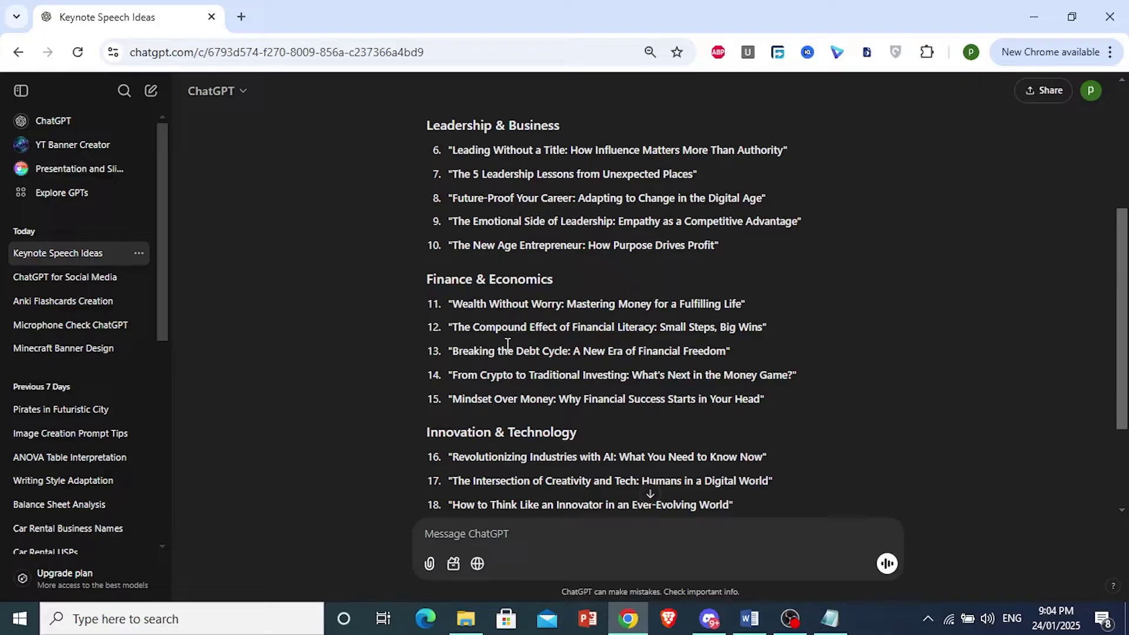
pyautogui.scroll(-1, 498, 341)
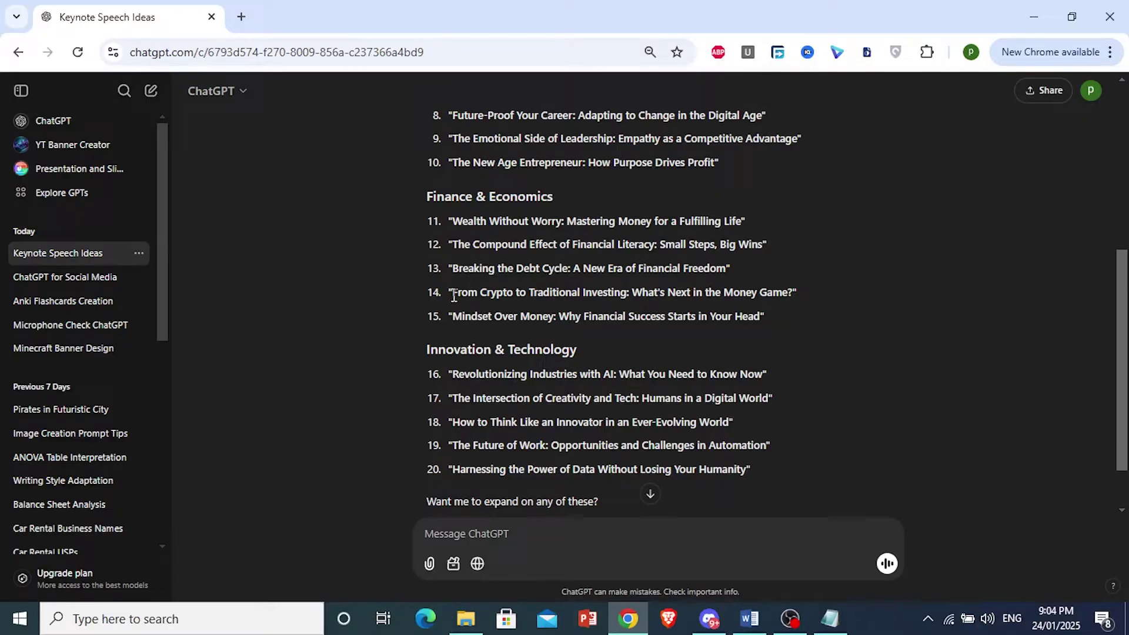
pyautogui.moveTo(452, 294); pyautogui.dragTo(769, 292)
pyautogui.doubleClick(770, 292)
pyautogui.click(518, 256)
pyautogui.moveTo(452, 244); pyautogui.dragTo(764, 248)
pyautogui.hotkey('ctrl', 'c')
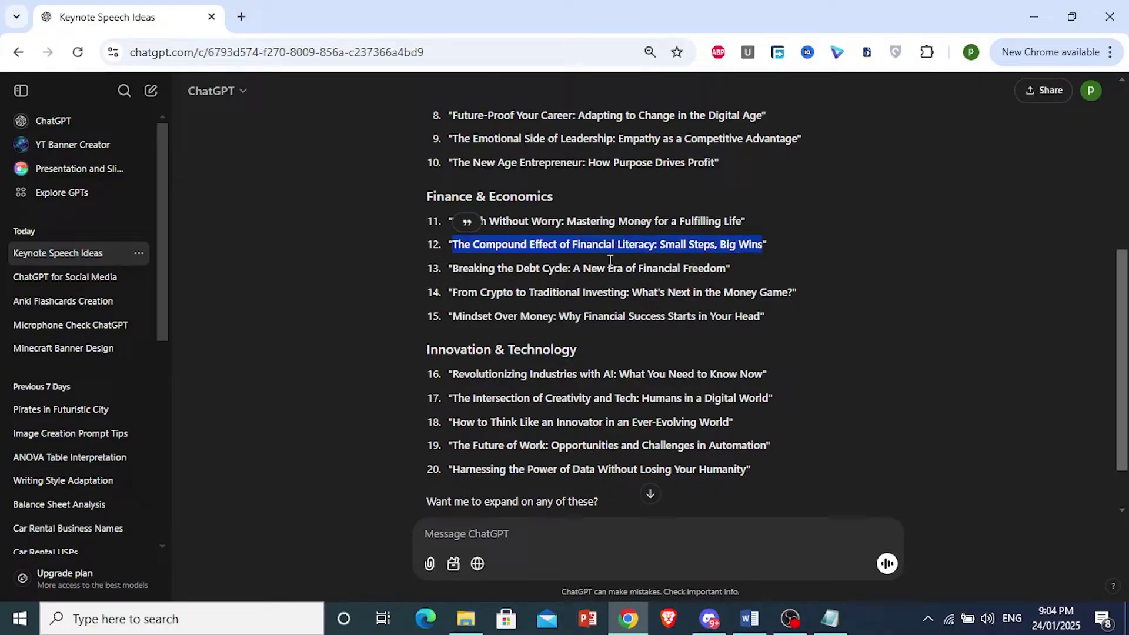
# Step: Start a new chat and paste the topic title, leaving an empty line above it
pyautogui.click(99, 130)
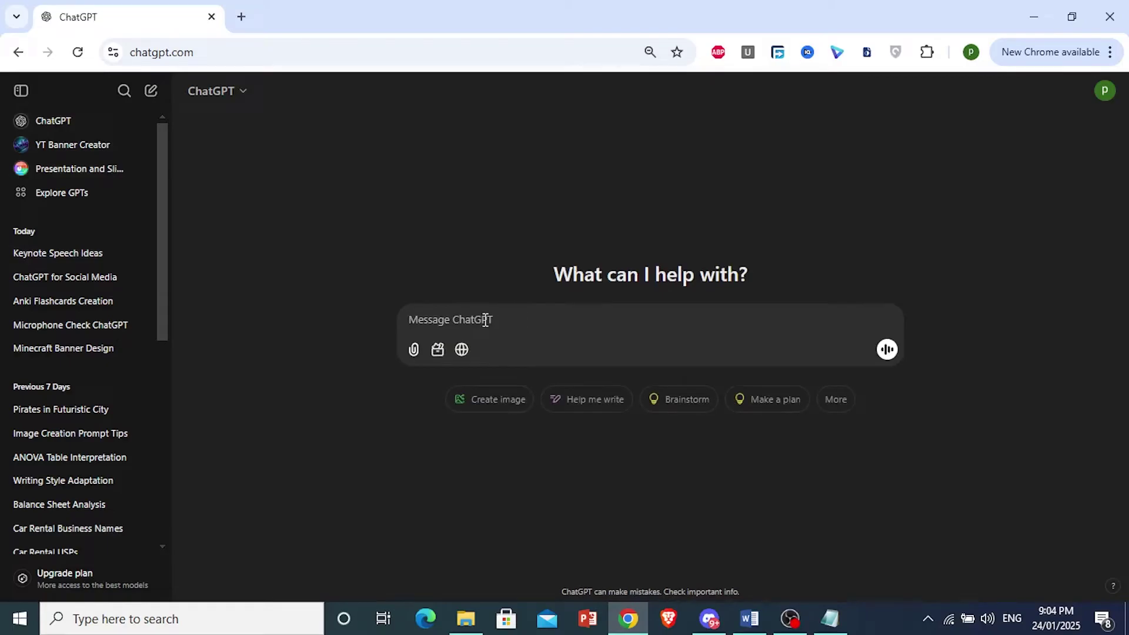
pyautogui.hotkey('ctrl', 'v')
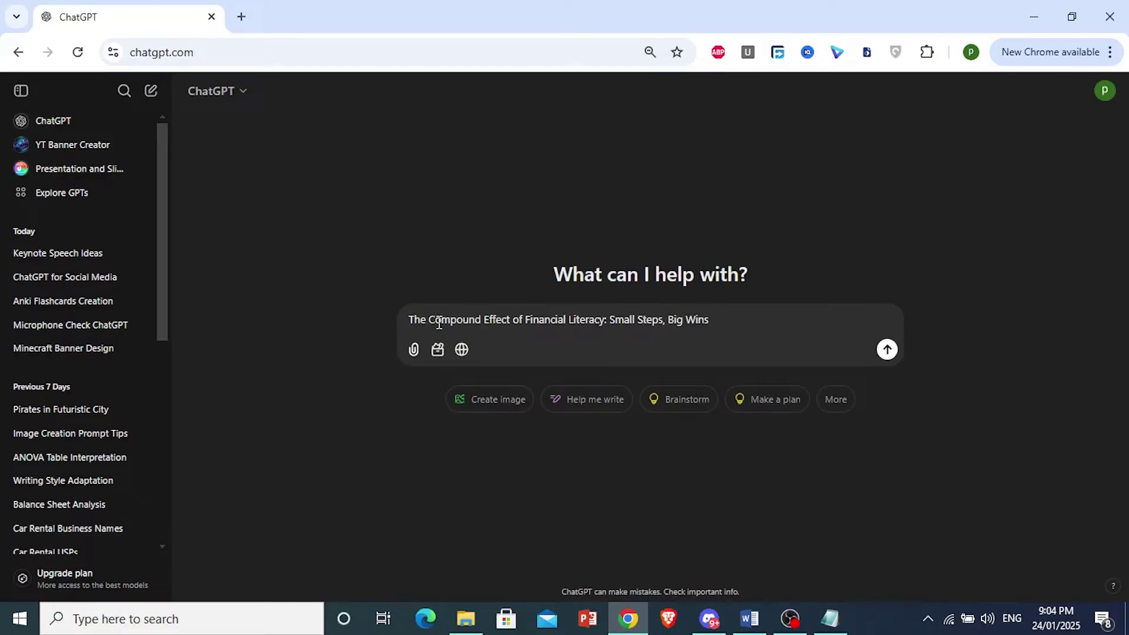
pyautogui.hotkey('shift', 'Return')
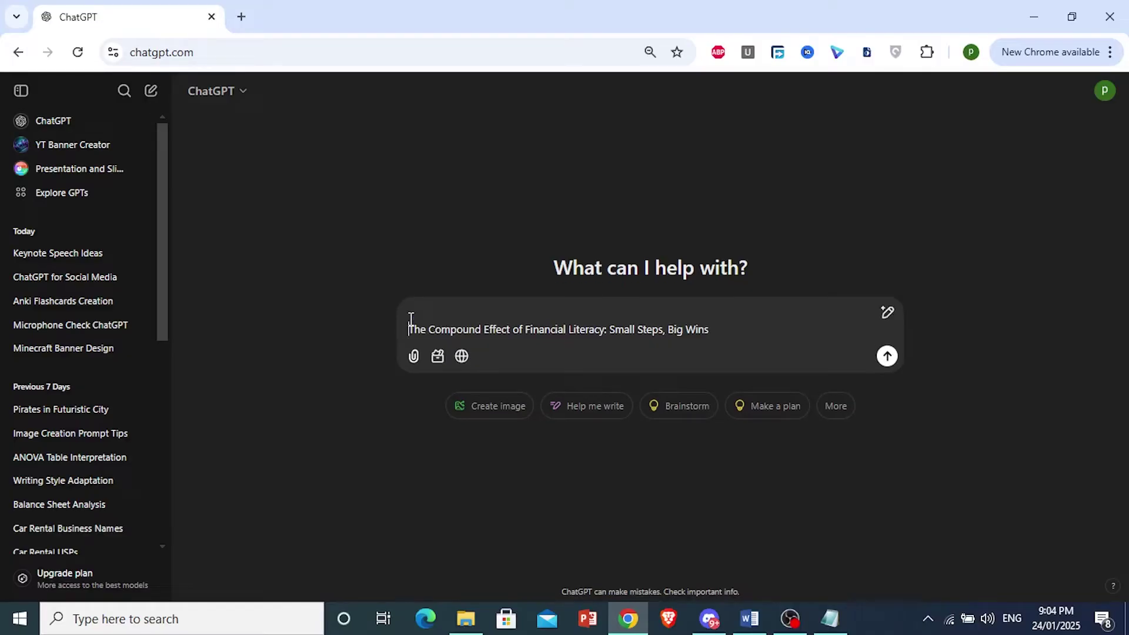
# Step: Copy the keynote-speaker prompt from Notepad and paste it above the topic title
pyautogui.click(830, 619)
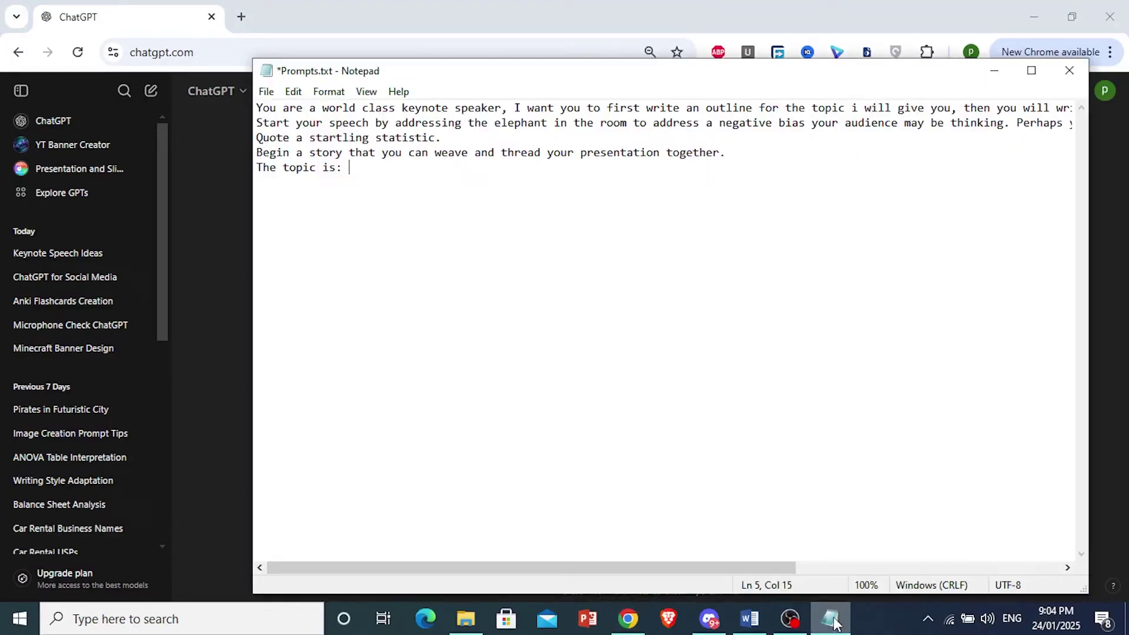
pyautogui.moveTo(383, 182); pyautogui.dragTo(219, 95)
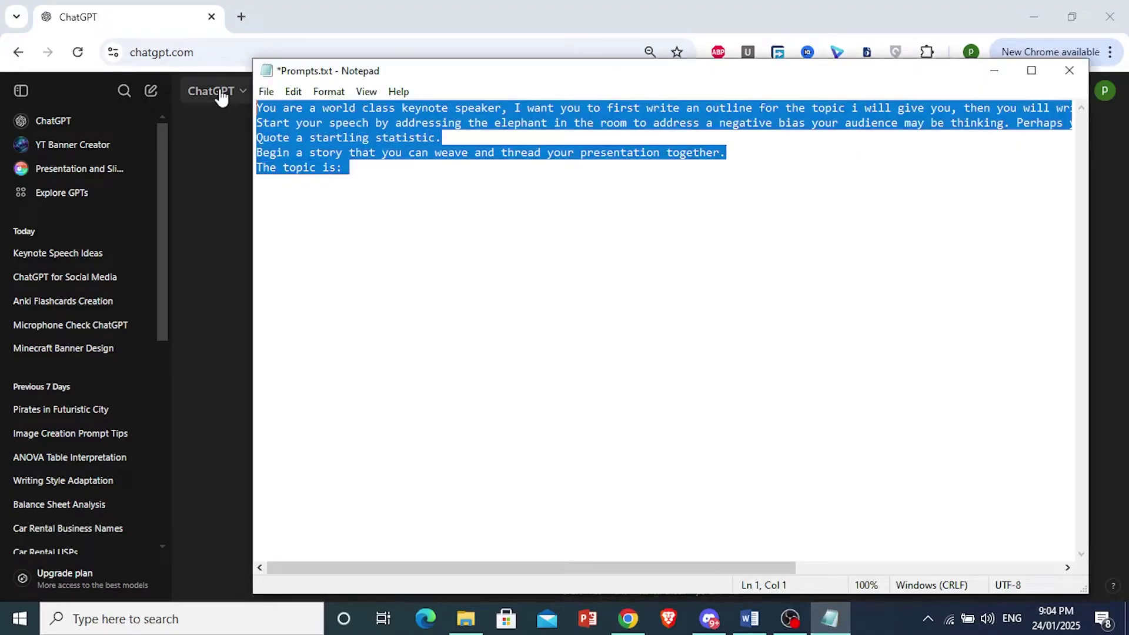
pyautogui.click(236, 267)
pyautogui.click(414, 308)
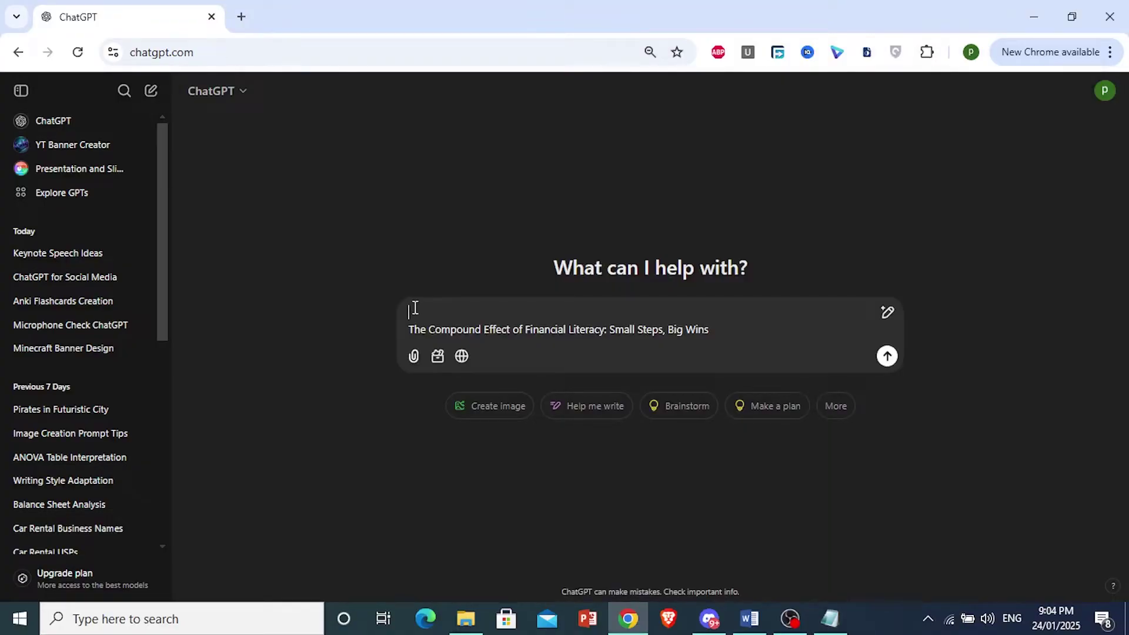
pyautogui.write('You are a world class keynote speaker, I want you to first write an outline for the topic i will give you, then you will write it for me part by part when i give you the green light. Start your speech by addressing the elephant in the room to address a negative bias your audience may be thinking. Perhaps you are quite young and your audience is an older demographic. Quote a startling statistic. Begin a story that you can weave and thread your presentation together. The topic is:')
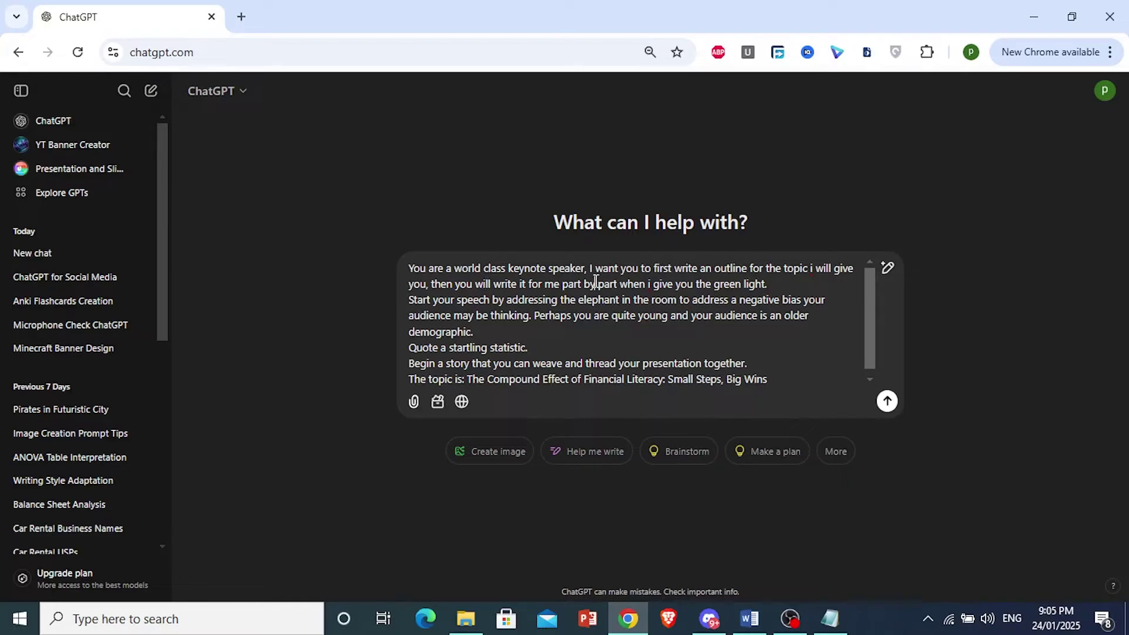
# Step: Highlight the outline request in the draft prompt, then briefly switch away from the browser and back
pyautogui.moveTo(698, 269); pyautogui.dragTo(778, 275)
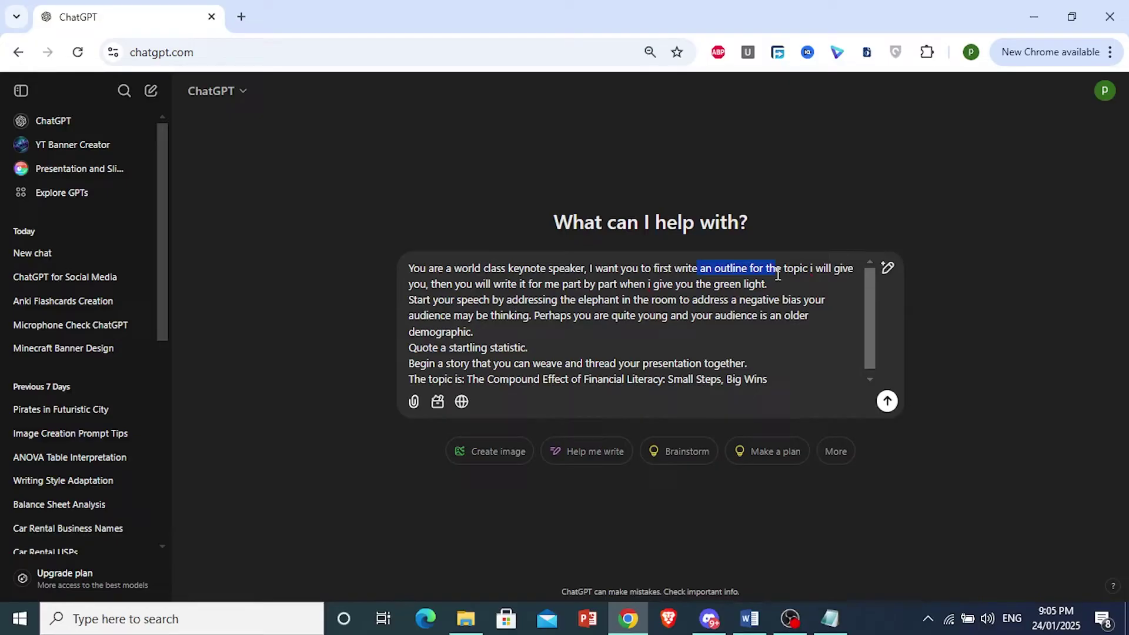
pyautogui.click(769, 284)
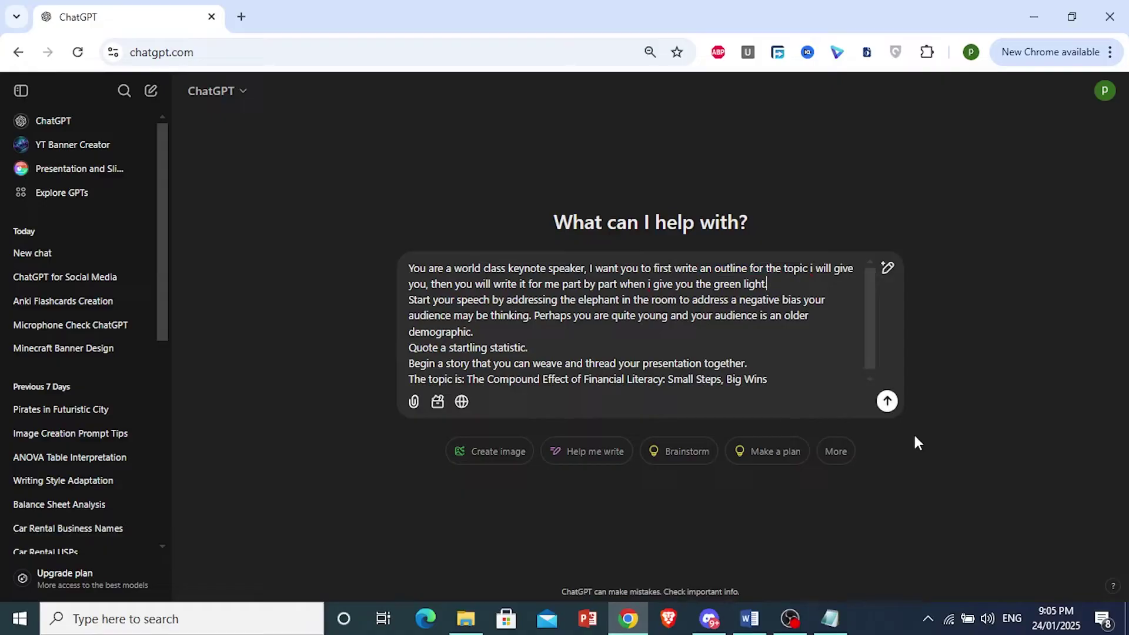
pyautogui.click(898, 632)
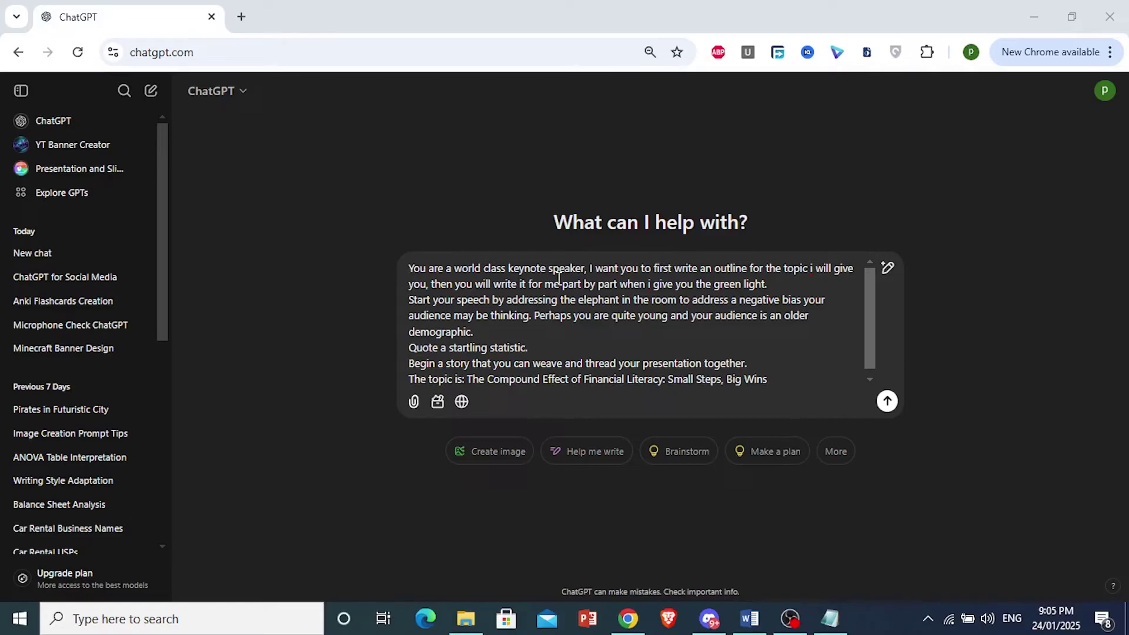
pyautogui.click(556, 312)
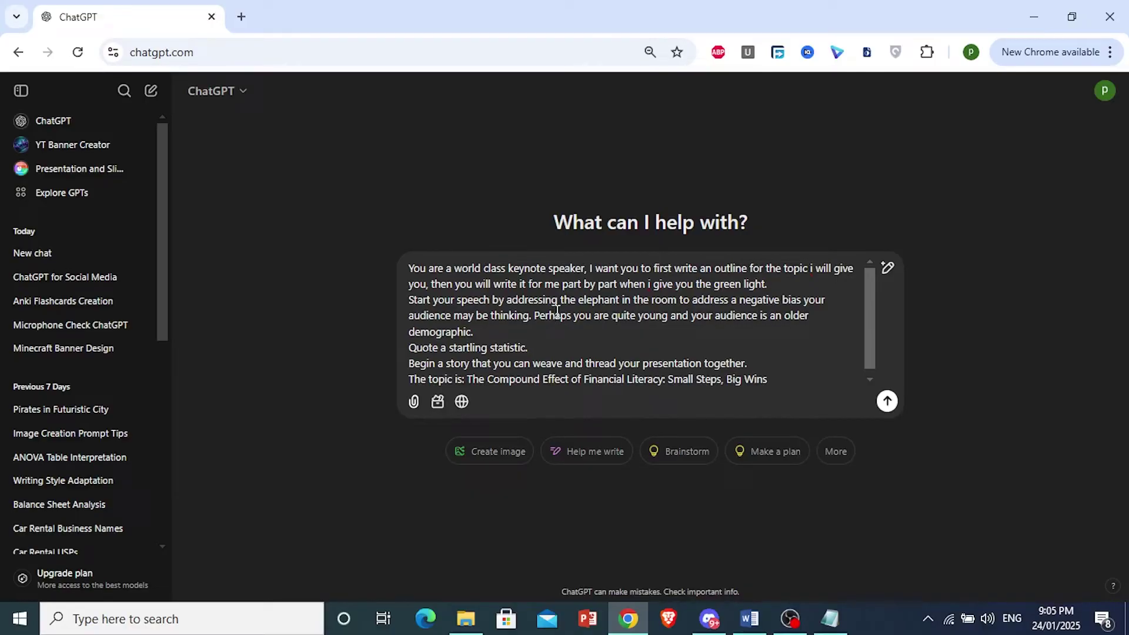
# Step: Put 'The Compound Effect of Financial Literacy…' on its own line below 'The topic is:'
pyautogui.scroll(-1, 470, 359)
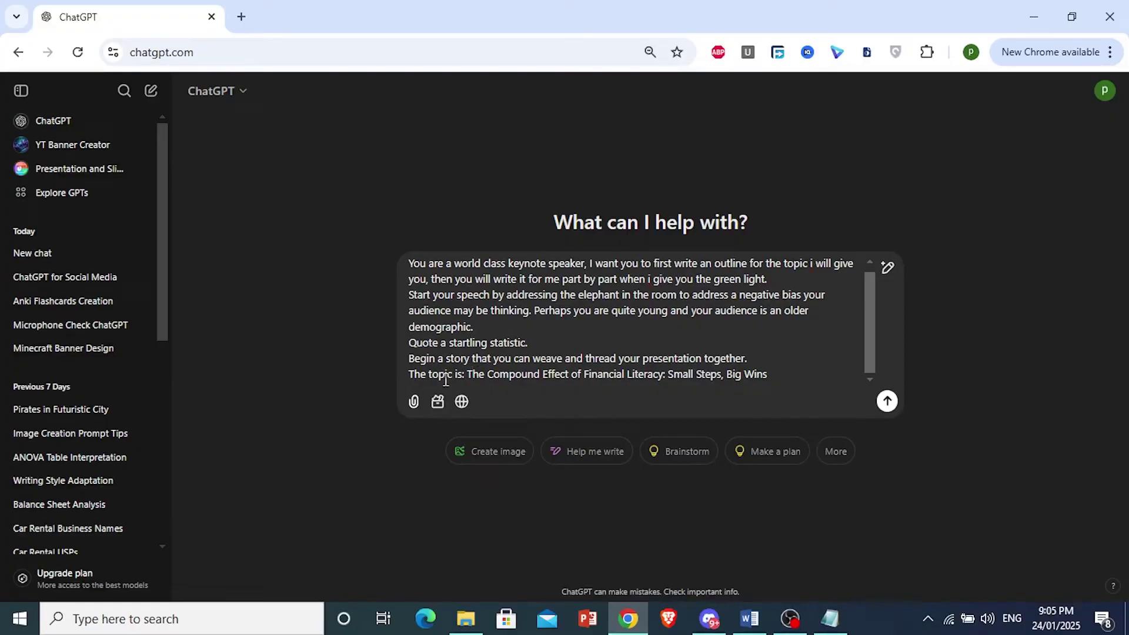
pyautogui.click(469, 374)
pyautogui.press('Return')
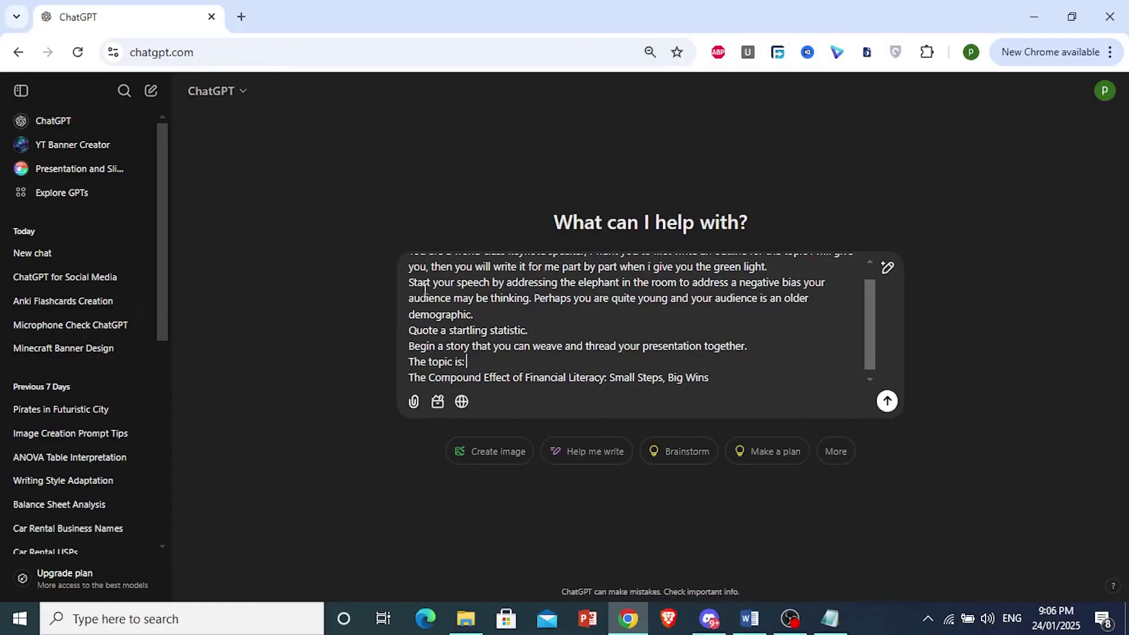
pyautogui.moveTo(468, 377); pyautogui.dragTo(517, 390)
pyautogui.click(517, 389)
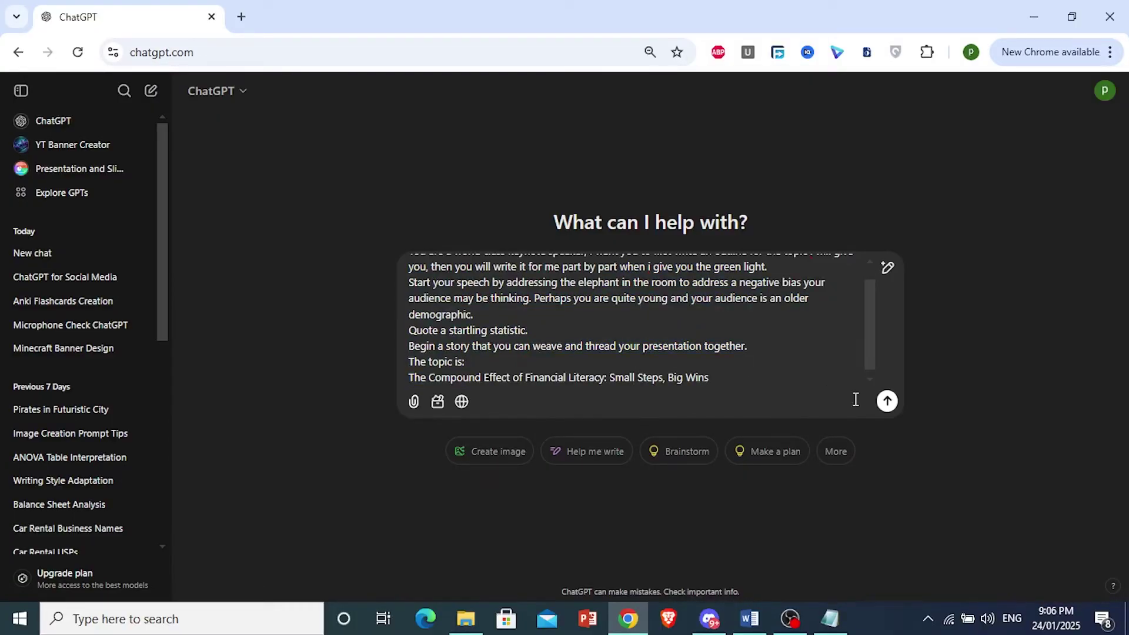
# Step: Send the keynote prompt and review the eight-section outline ChatGPT returns
pyautogui.click(886, 406)
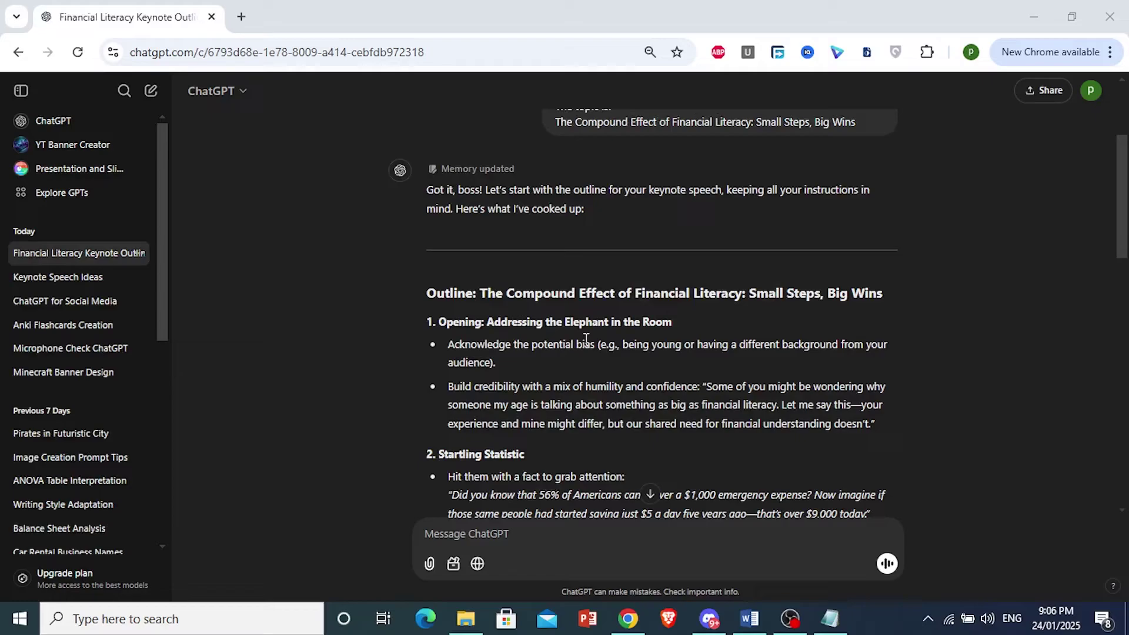
pyautogui.moveTo(467, 170)
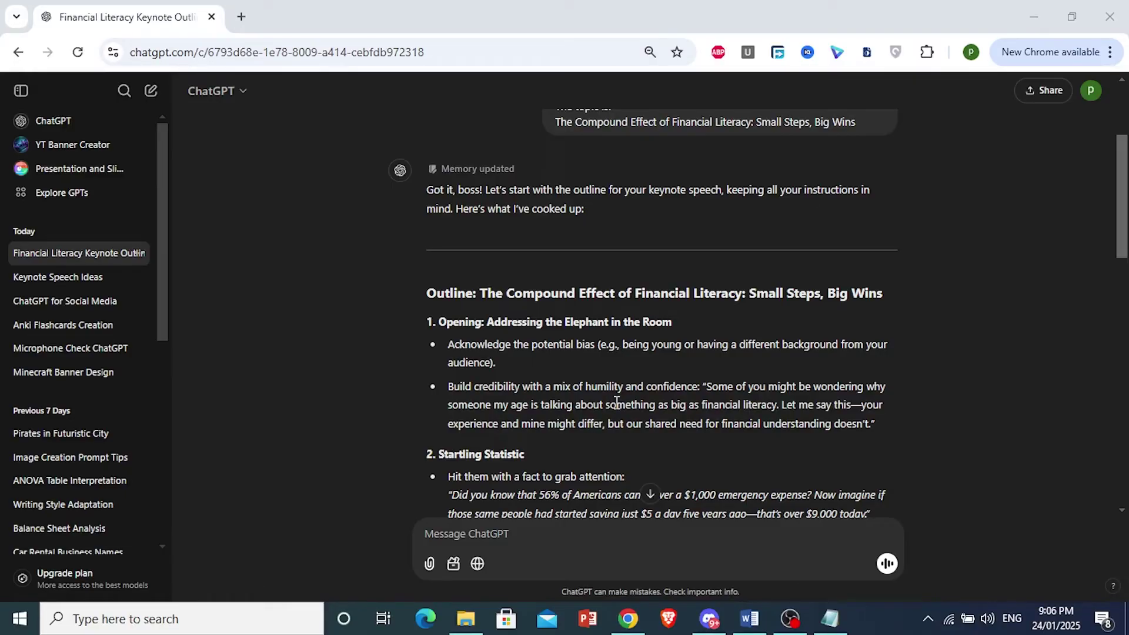
pyautogui.scroll(-10, 583, 375)
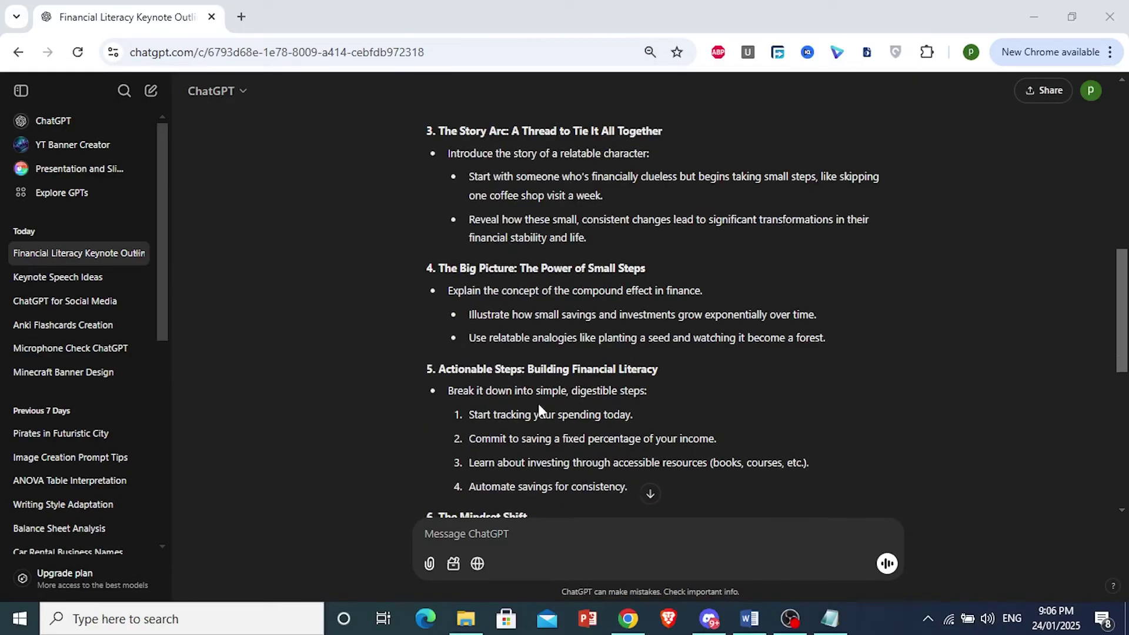
pyautogui.scroll(-5, 544, 432)
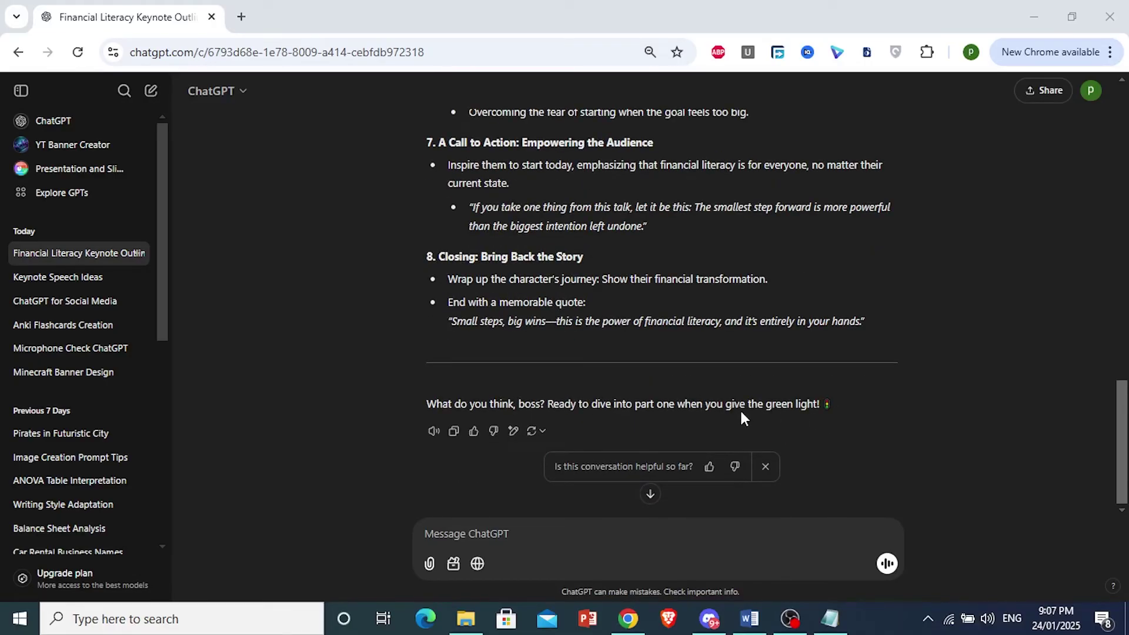
pyautogui.scroll(5, 688, 347)
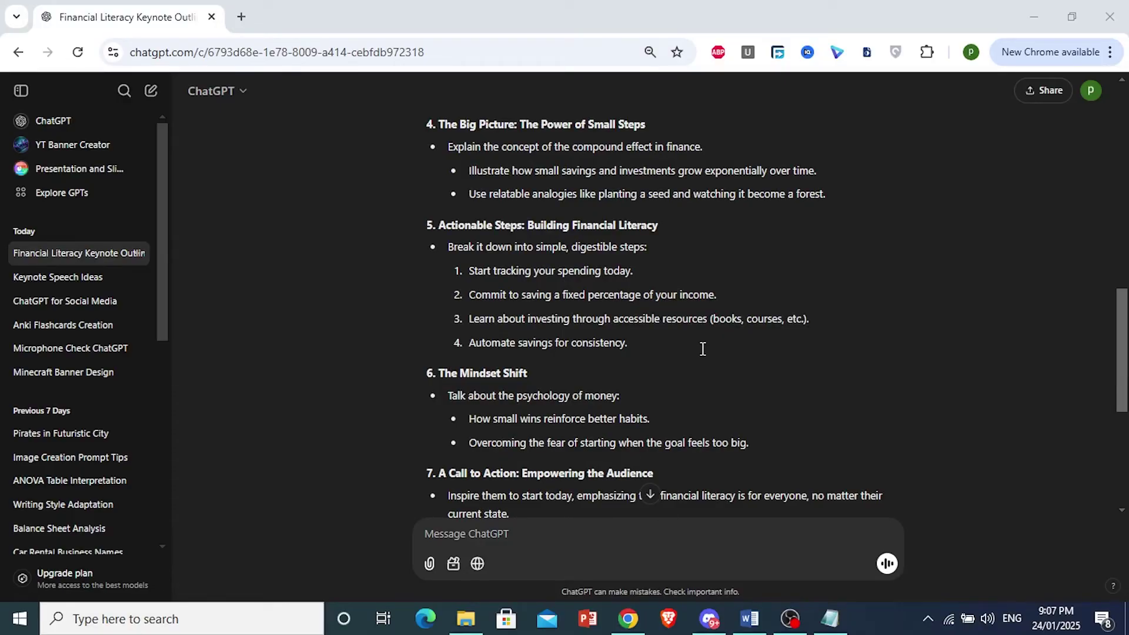
pyautogui.scroll(10, 649, 365)
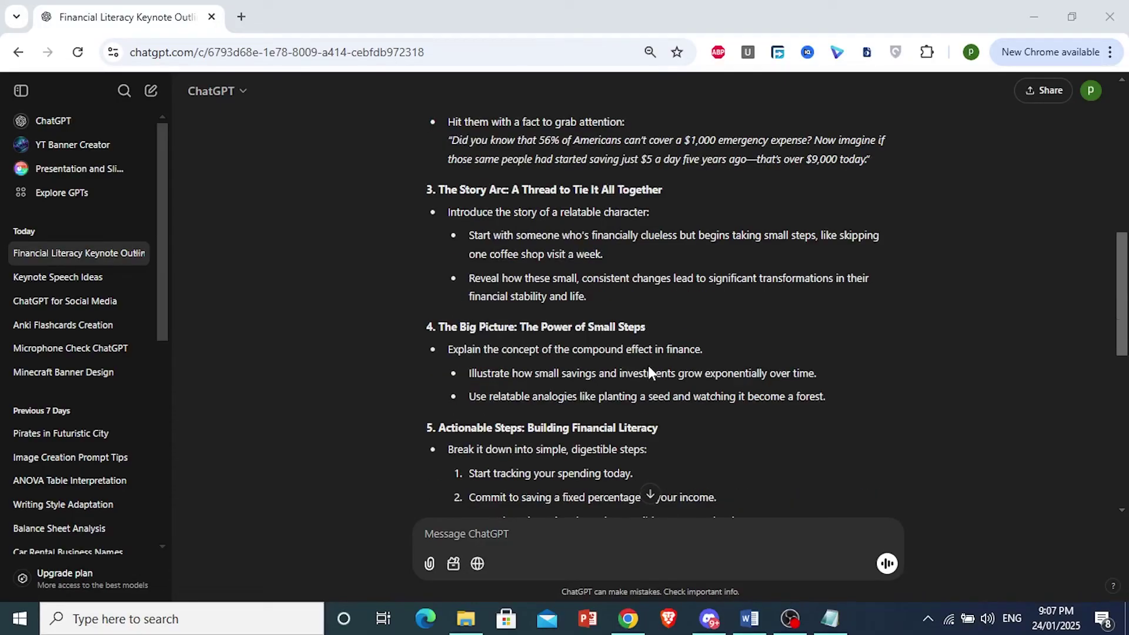
# Step: Ask ChatGPT 'go ahead, write the first part' and let Part 1: Addressing the Elephant in the Room generate
pyautogui.click(563, 531)
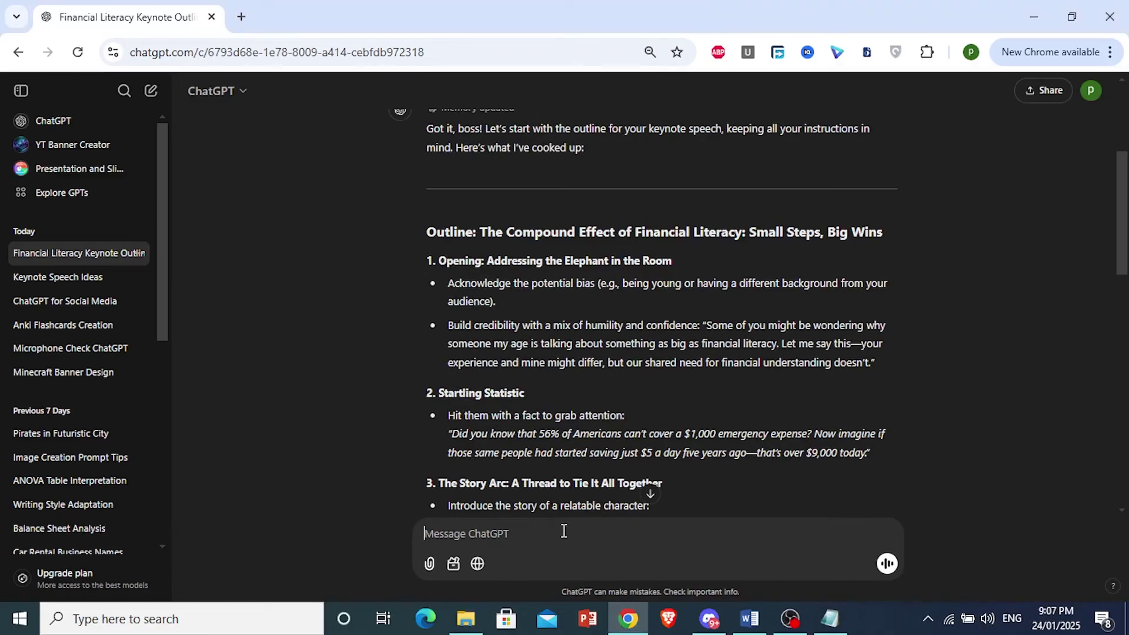
pyautogui.write('go ahead')
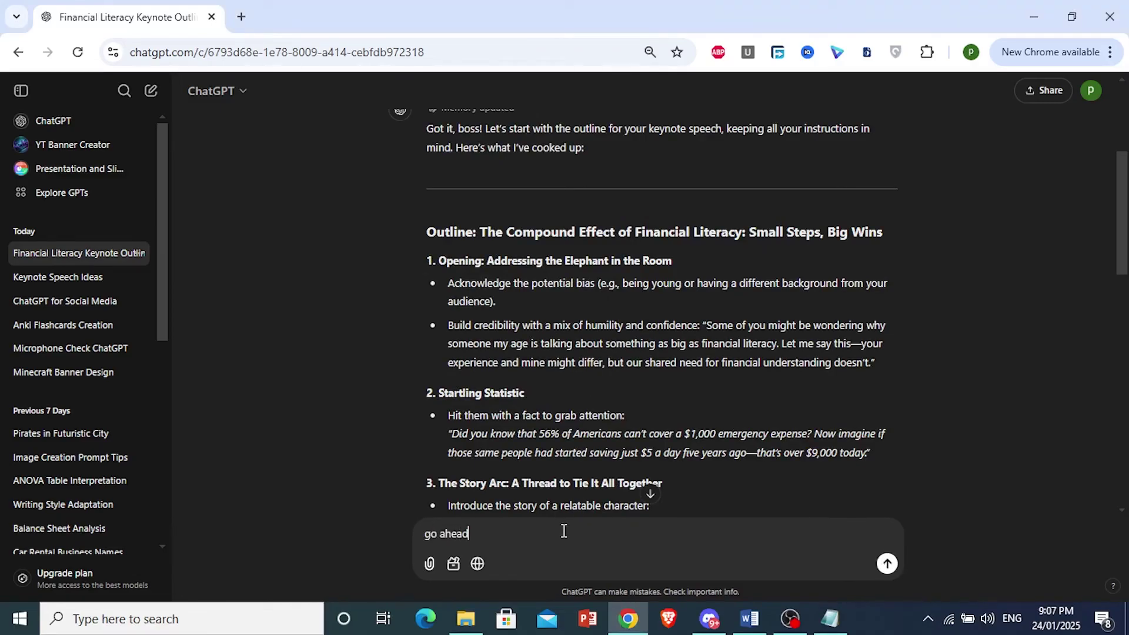
pyautogui.write(', write the first part')
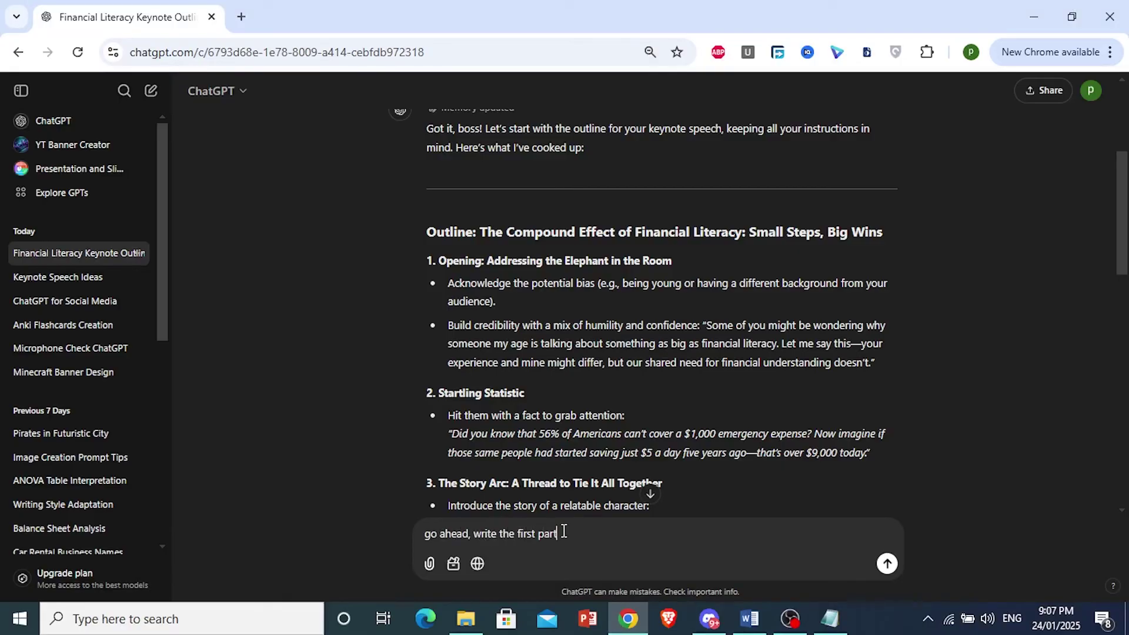
pyautogui.press('Return')
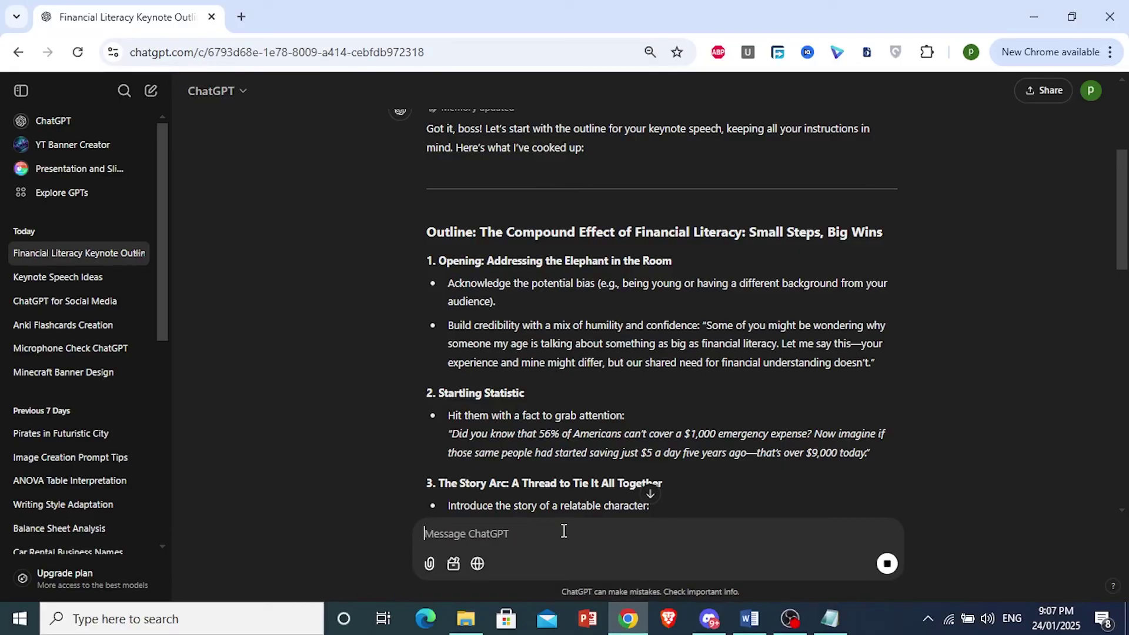
pyautogui.scroll(-20, 623, 314)
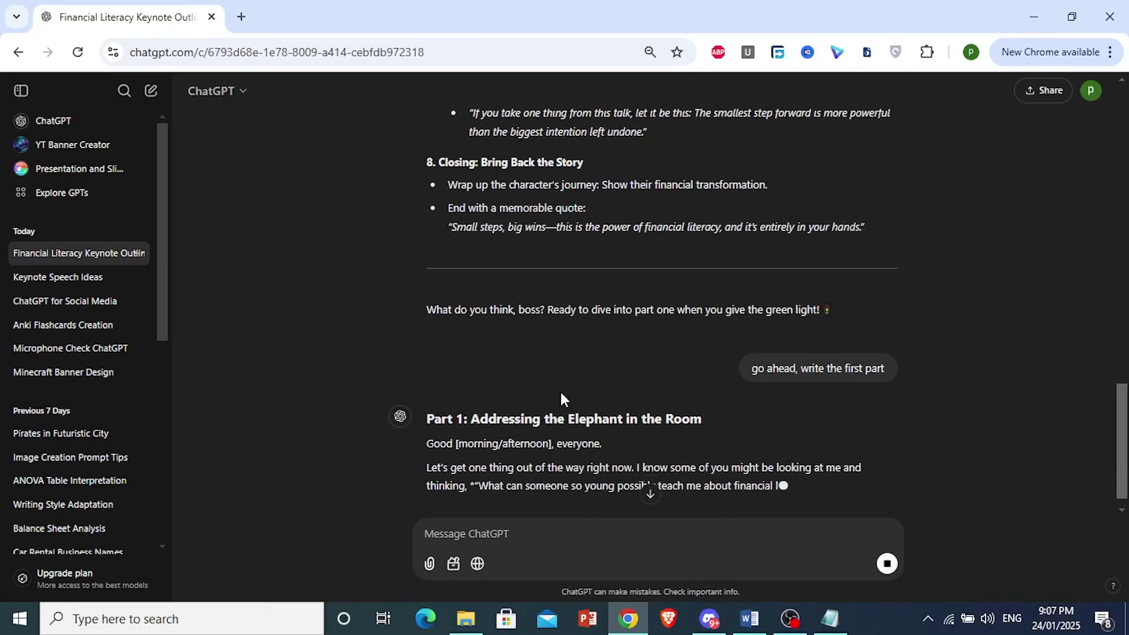
pyautogui.scroll(-2, 560, 391)
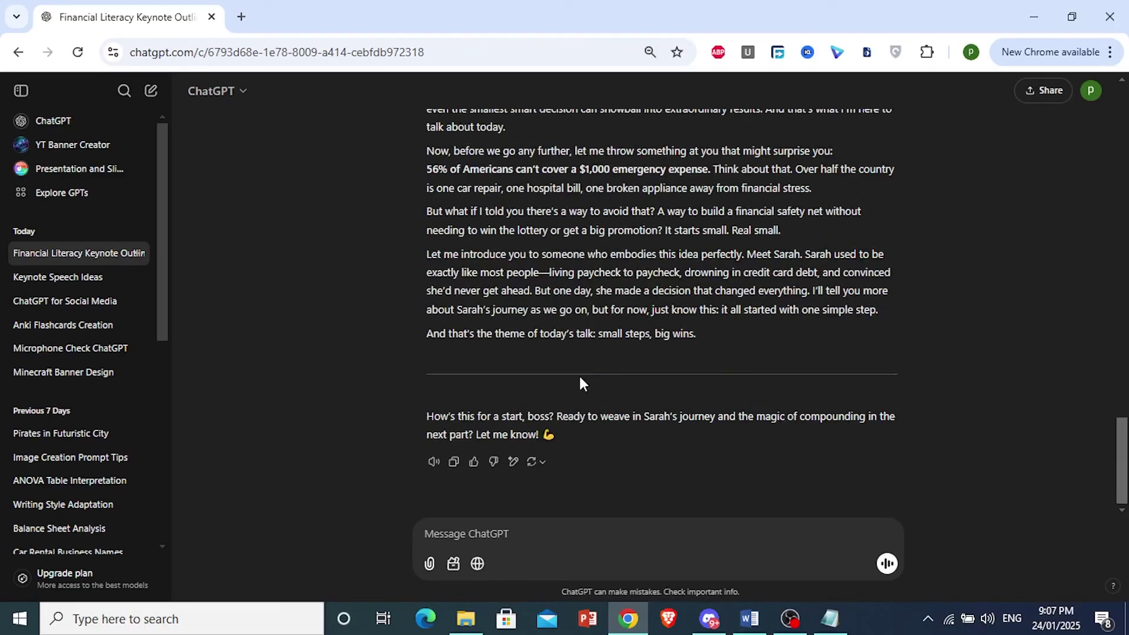
pyautogui.click(886, 630)
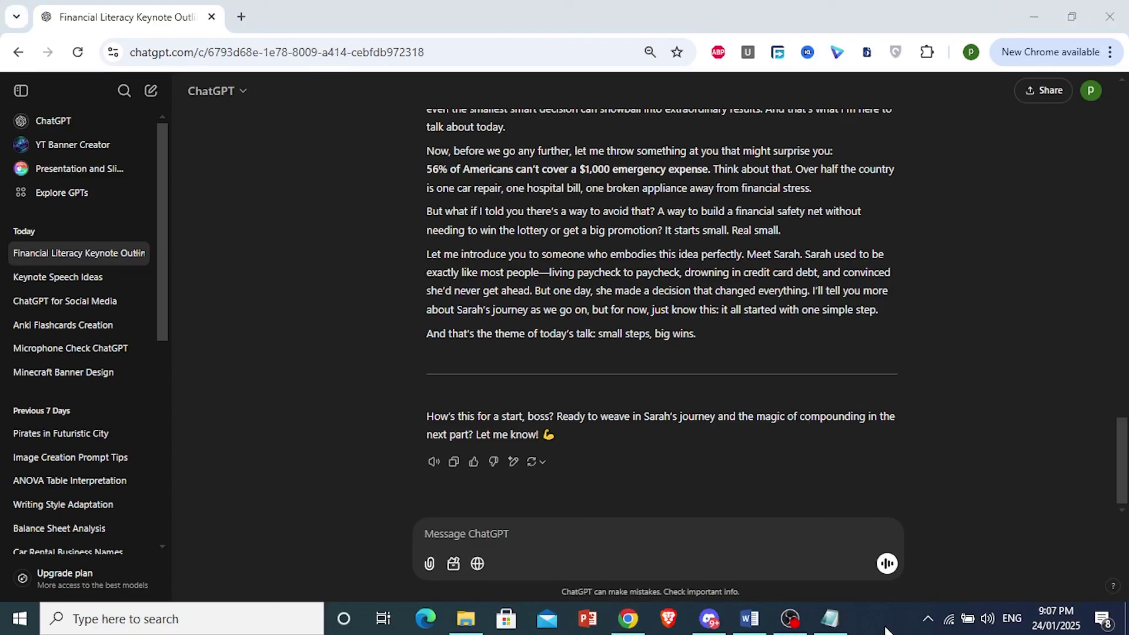